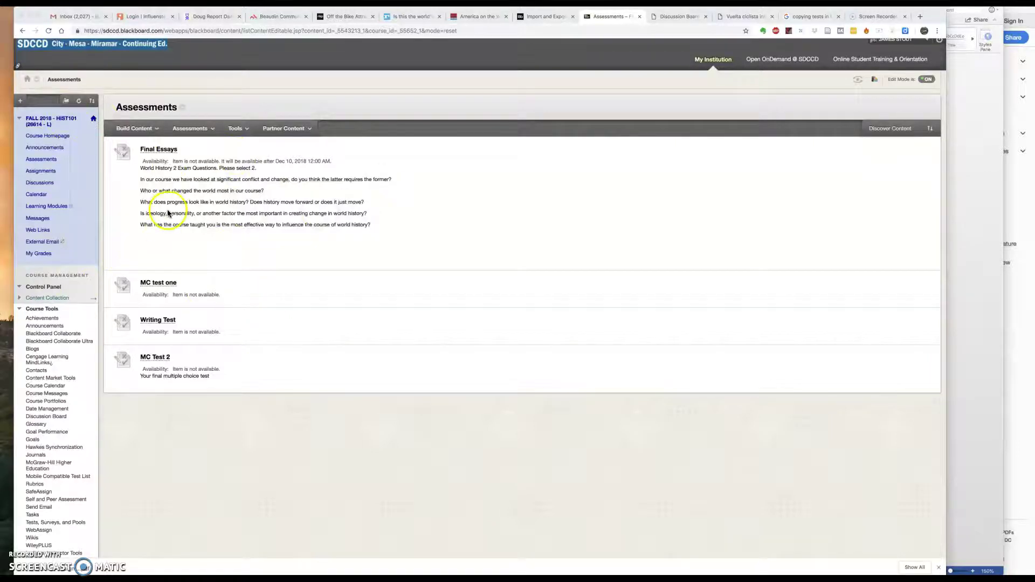
# - Look over the Assessments page and open the course calendar
pyautogui.scroll(-1, 205, 212)
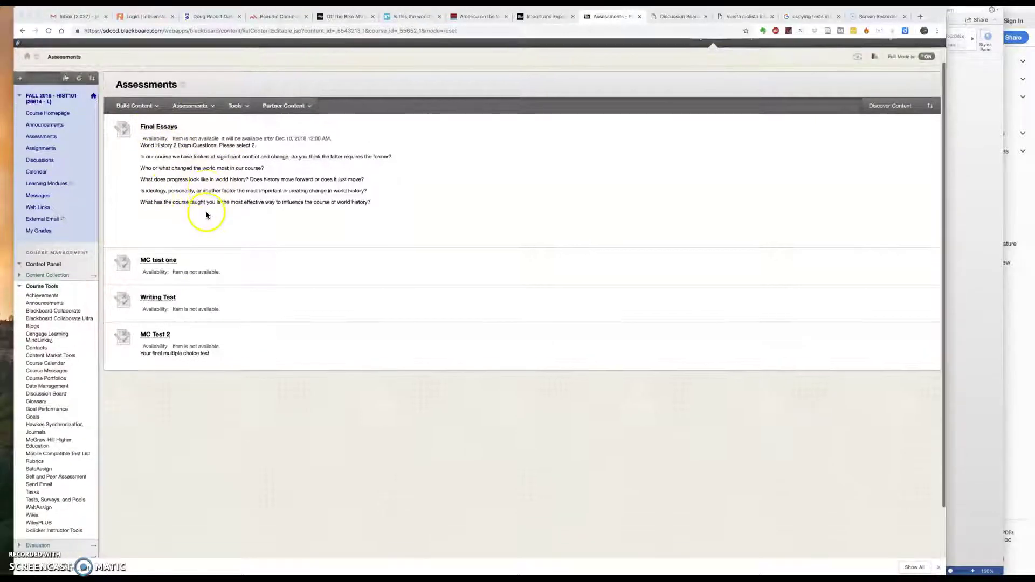
pyautogui.scroll(1, 205, 186)
pyautogui.scroll(-2, 190, 193)
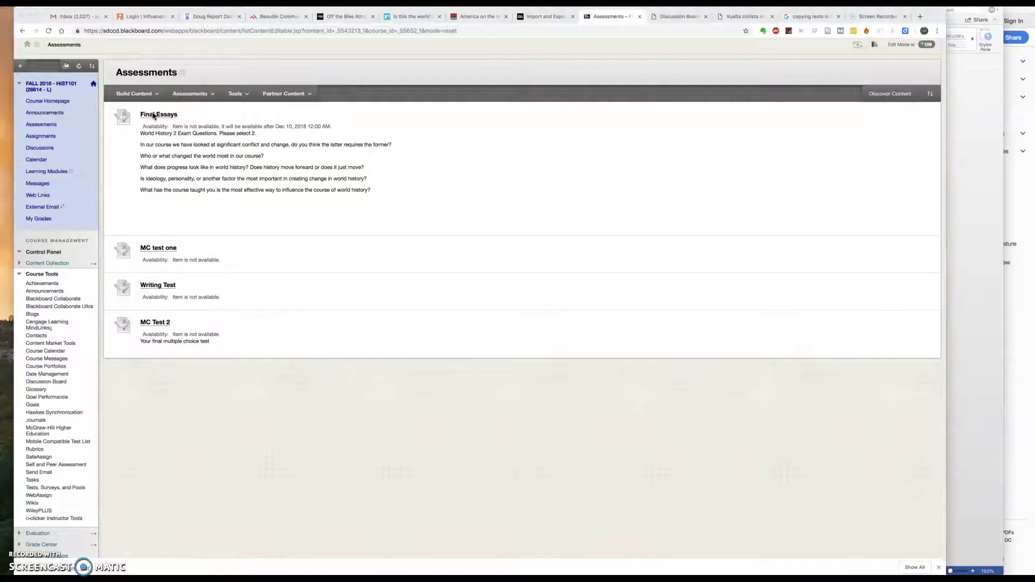
pyautogui.click(36, 160)
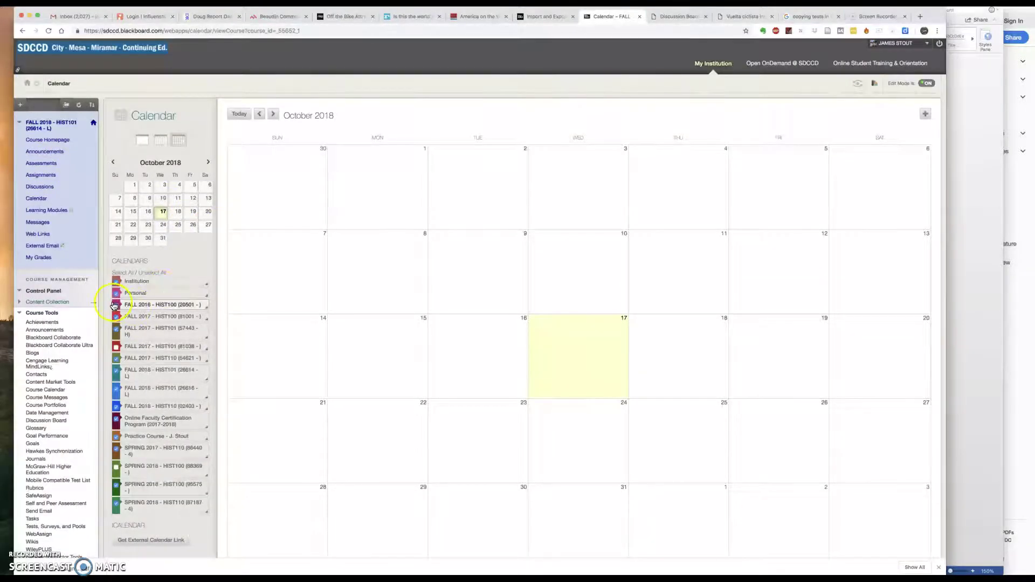
pyautogui.click(116, 468)
pyautogui.scroll(-1, 119, 458)
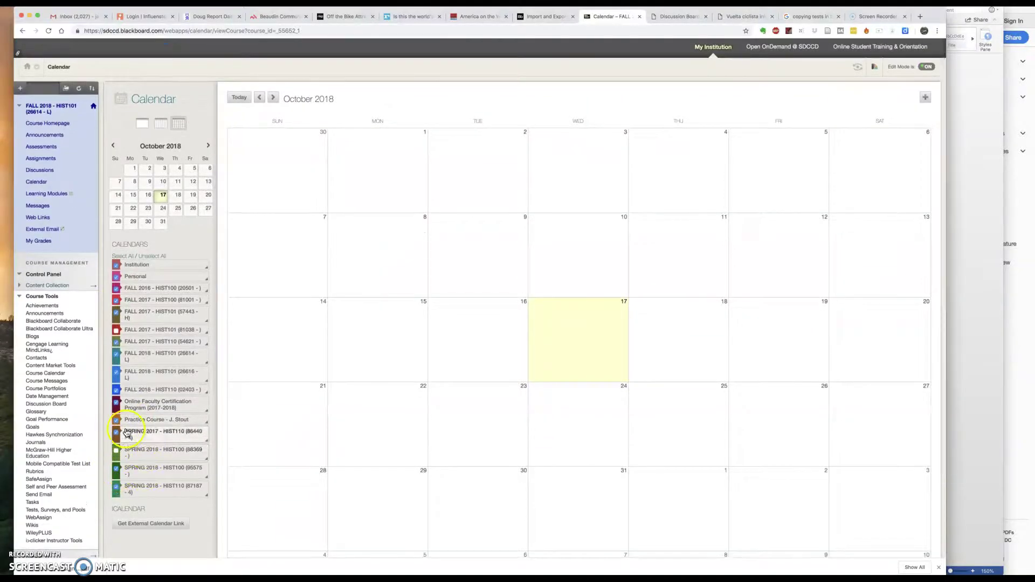
pyautogui.click(159, 357)
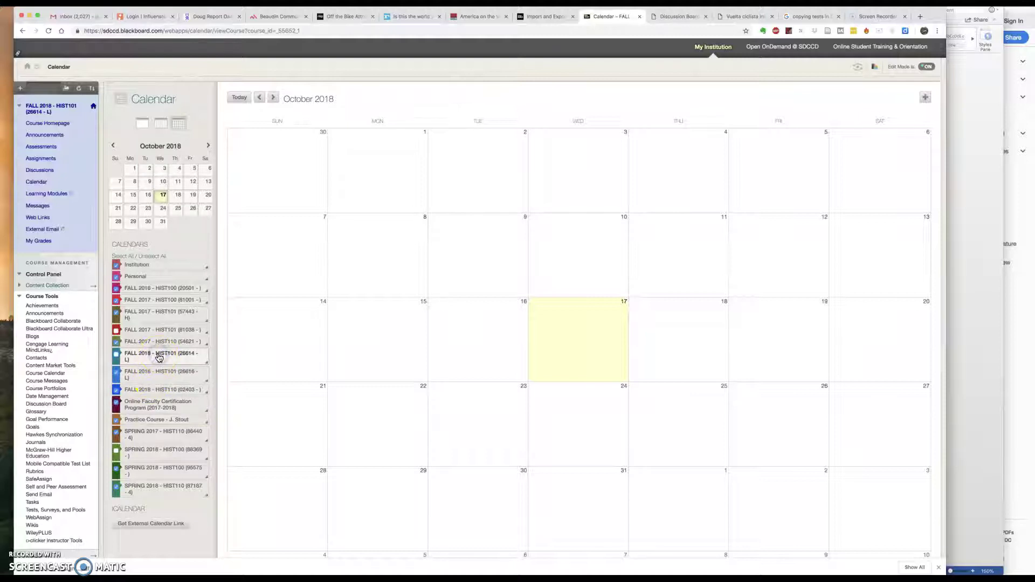
pyautogui.scroll(-4, 510, 393)
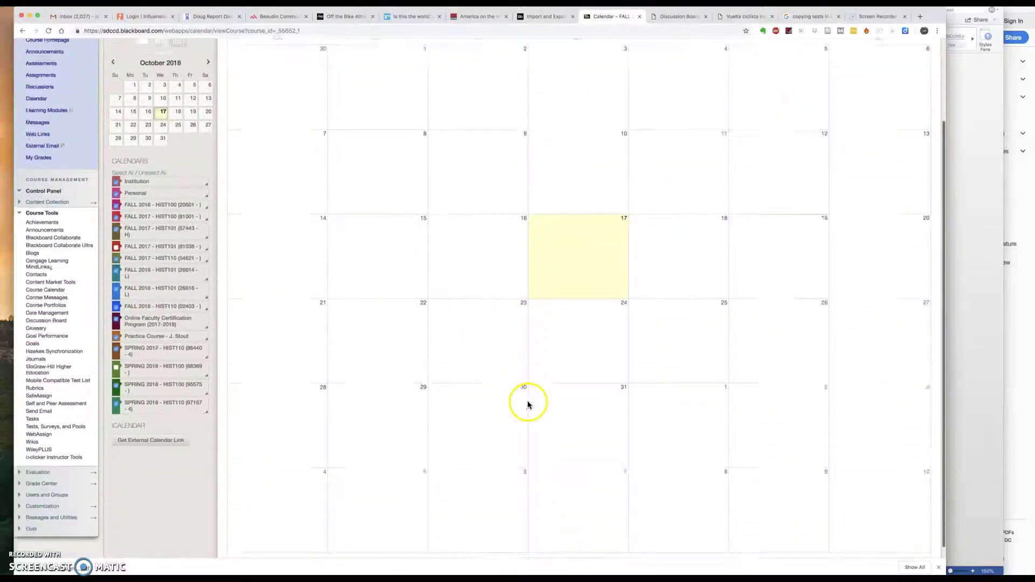
pyautogui.scroll(5, 507, 391)
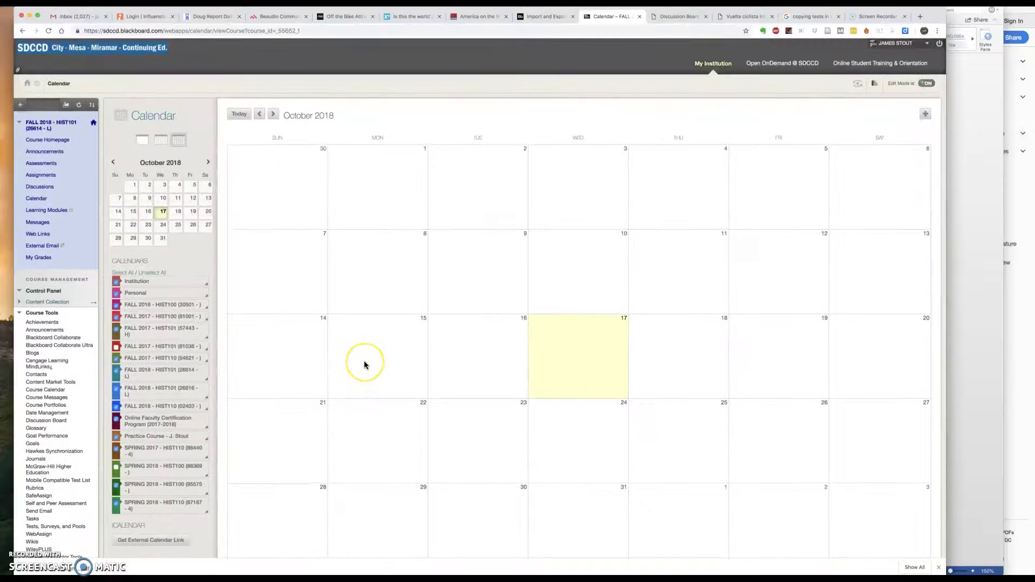
# - Unselect all calendars, display only the two FALL 2018 HIST101 section calendars, and check the October 2018 month view
pyautogui.scroll(-1, 364, 364)
pyautogui.scroll(-4, 364, 365)
pyautogui.click(153, 163)
pyautogui.click(152, 163)
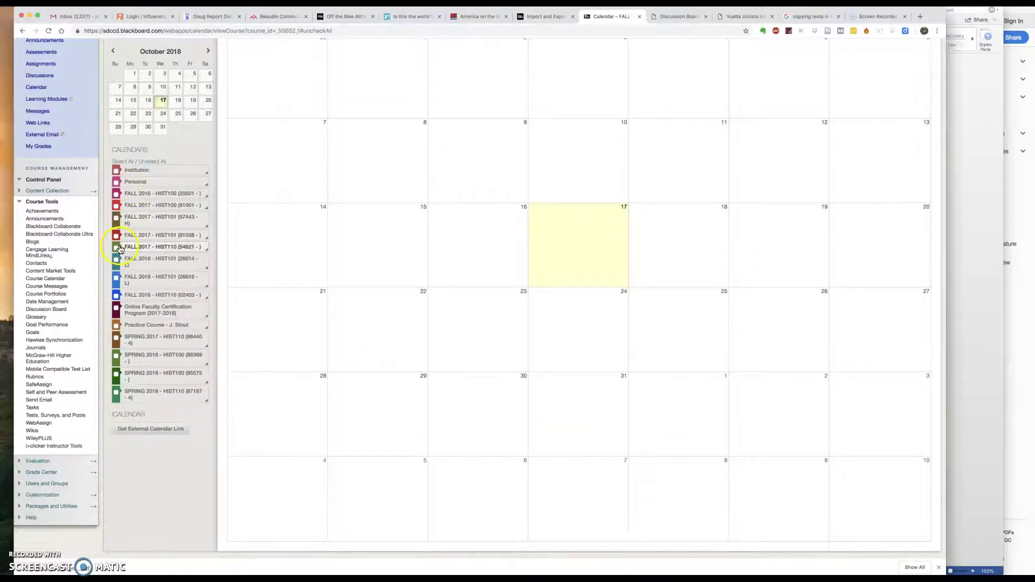
pyautogui.click(116, 261)
pyautogui.click(116, 277)
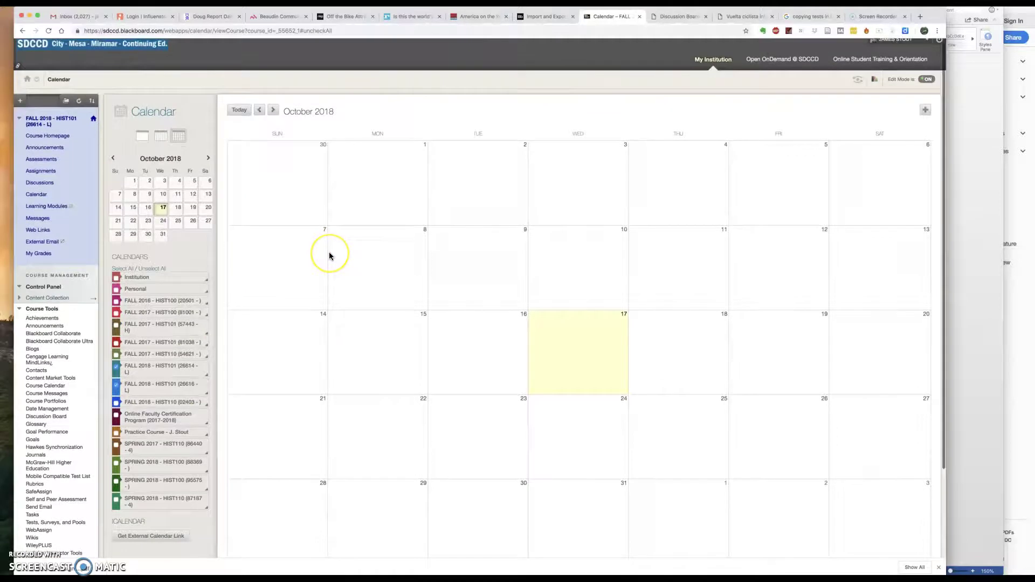
pyautogui.scroll(-3, 330, 255)
pyautogui.scroll(4, 331, 256)
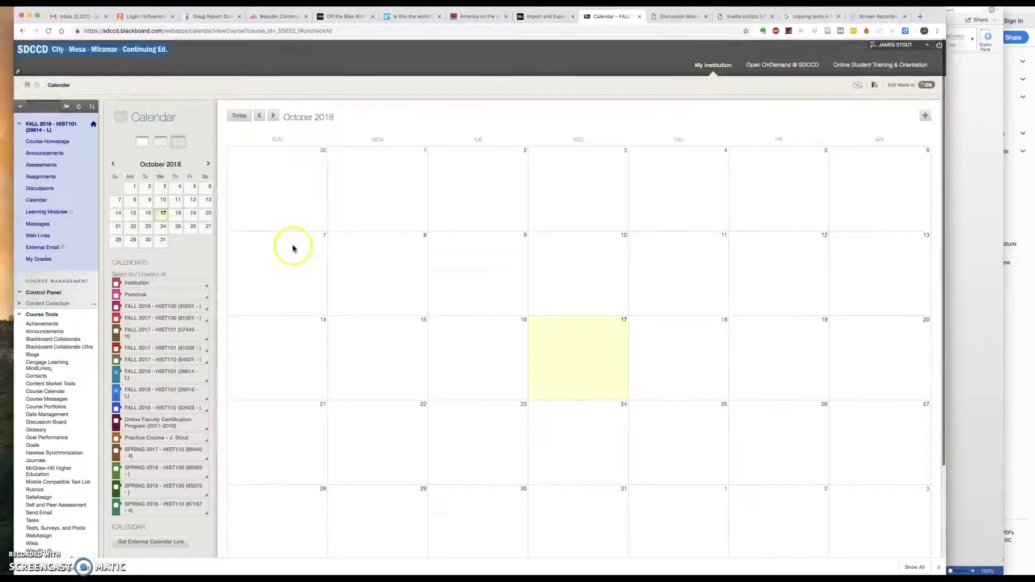
# - Revisit the Assessments page, open the course homepage, and look through its resource items and weekly content folders
pyautogui.click(48, 164)
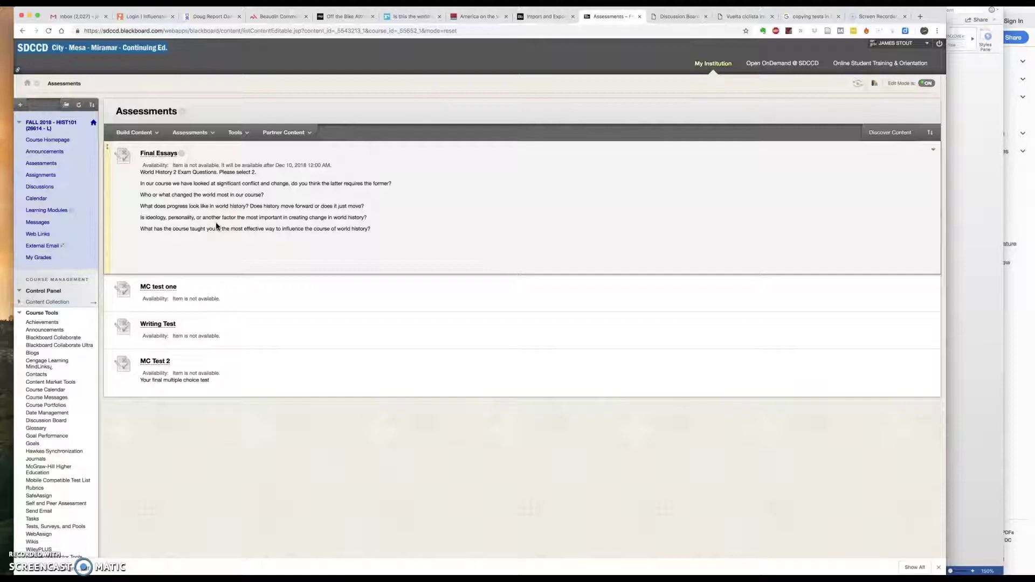
pyautogui.click(53, 142)
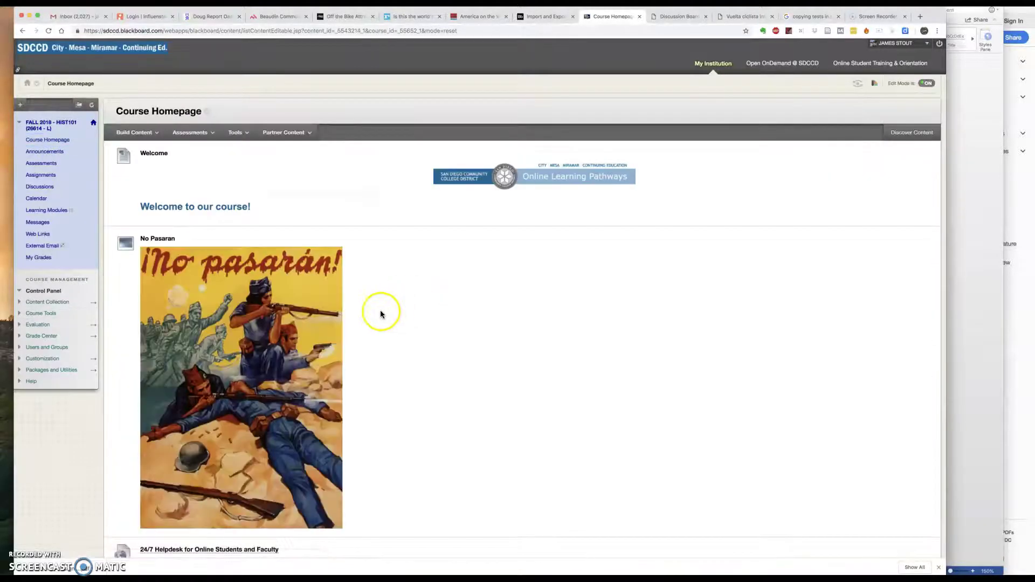
pyautogui.scroll(-1, 414, 334)
pyautogui.scroll(-4, 414, 334)
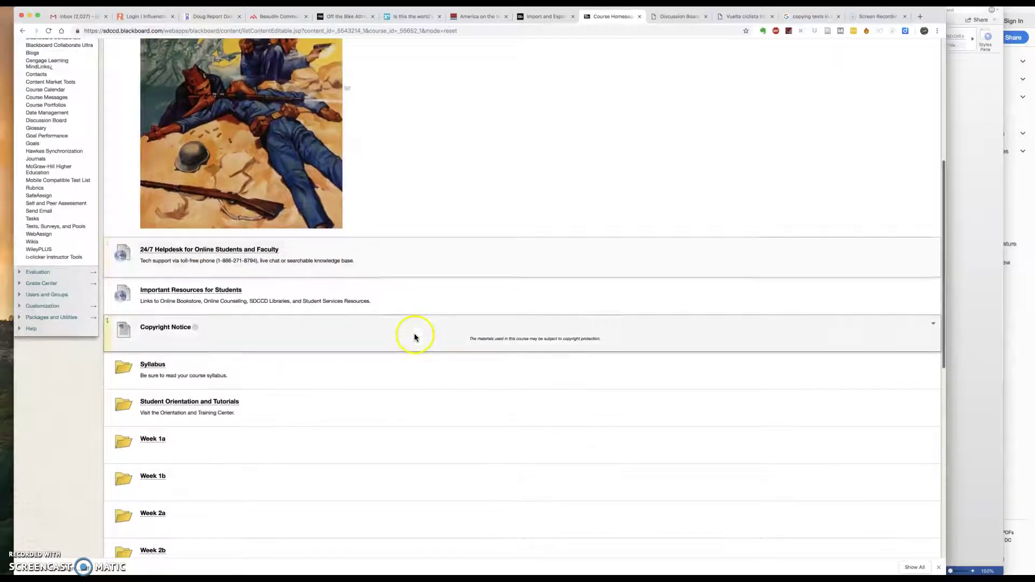
pyautogui.scroll(1, 409, 210)
pyautogui.scroll(-5, 338, 252)
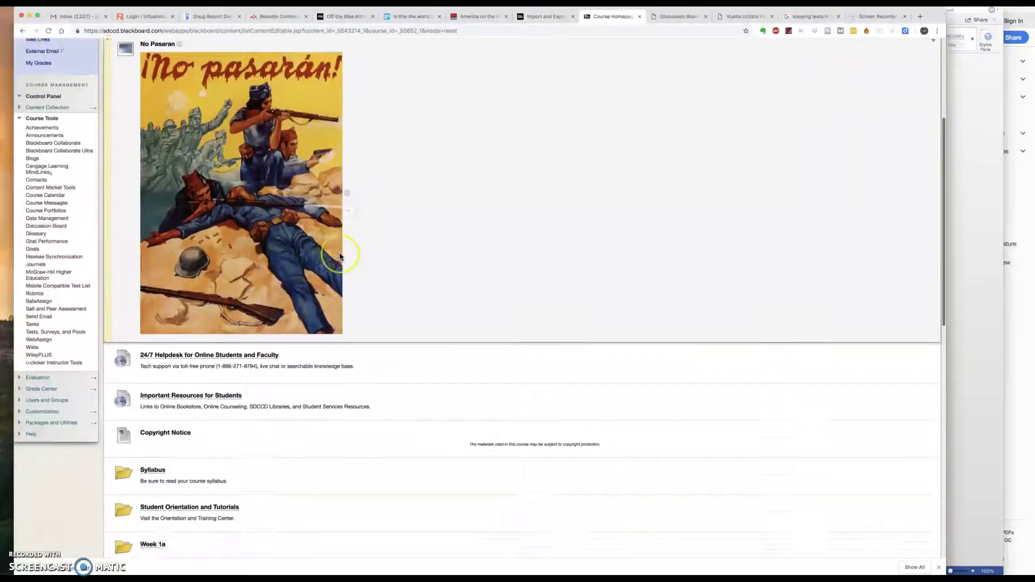
pyautogui.scroll(-1, 339, 253)
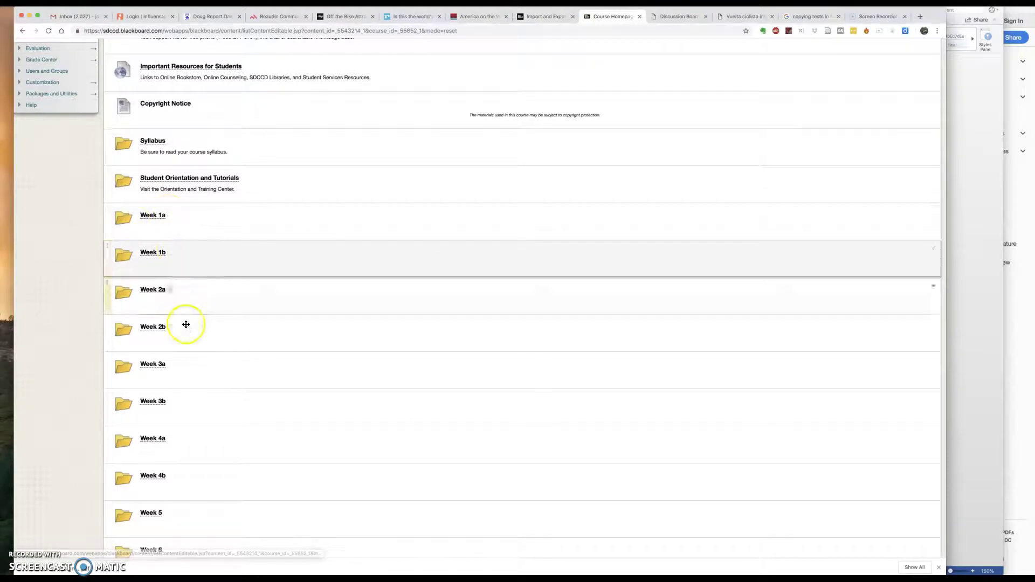
pyautogui.scroll(-2, 186, 324)
pyautogui.scroll(-2, 189, 323)
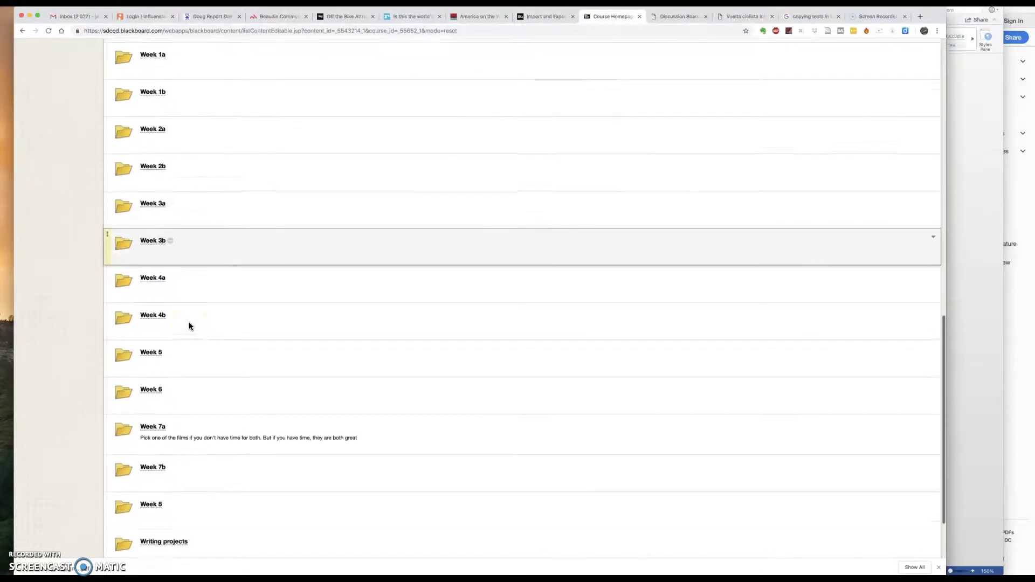
pyautogui.scroll(7, 189, 324)
pyautogui.scroll(-2, 190, 325)
pyautogui.scroll(-1, 189, 324)
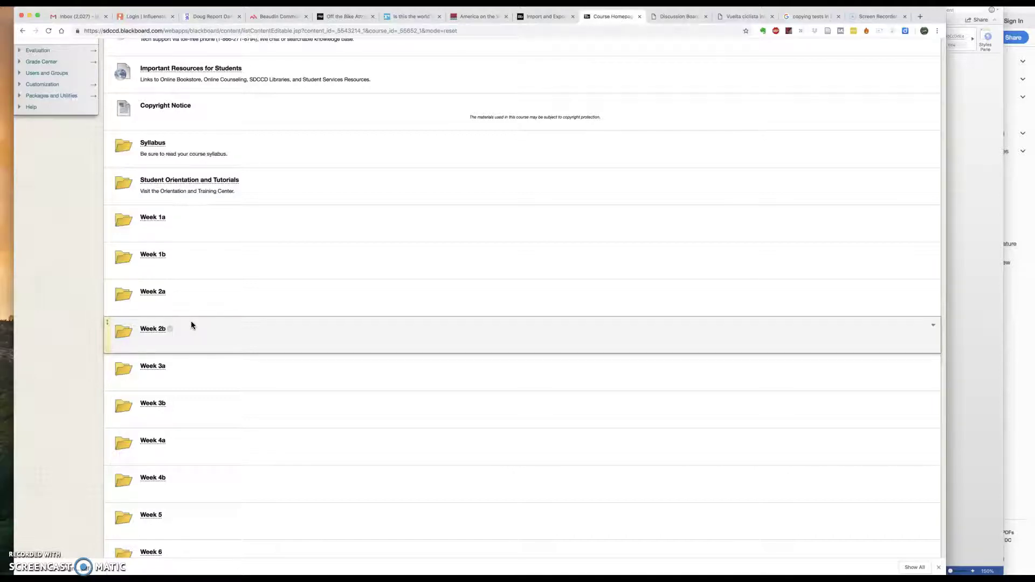
# - Open the Week 1a folder on the course homepage to view its contents
pyautogui.click(170, 256)
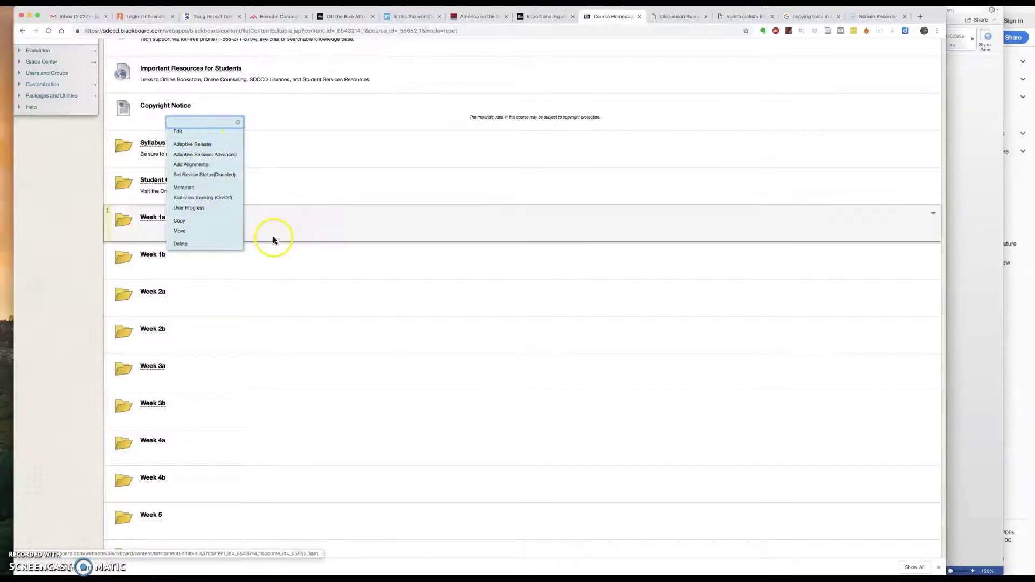
pyautogui.scroll(10, 272, 237)
pyautogui.scroll(-7, 274, 456)
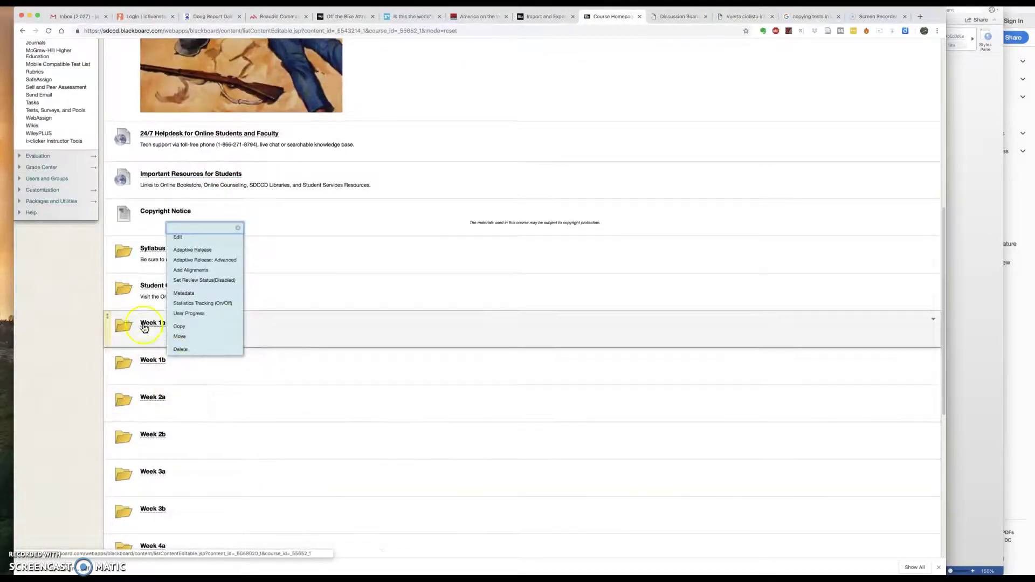
pyautogui.click(147, 324)
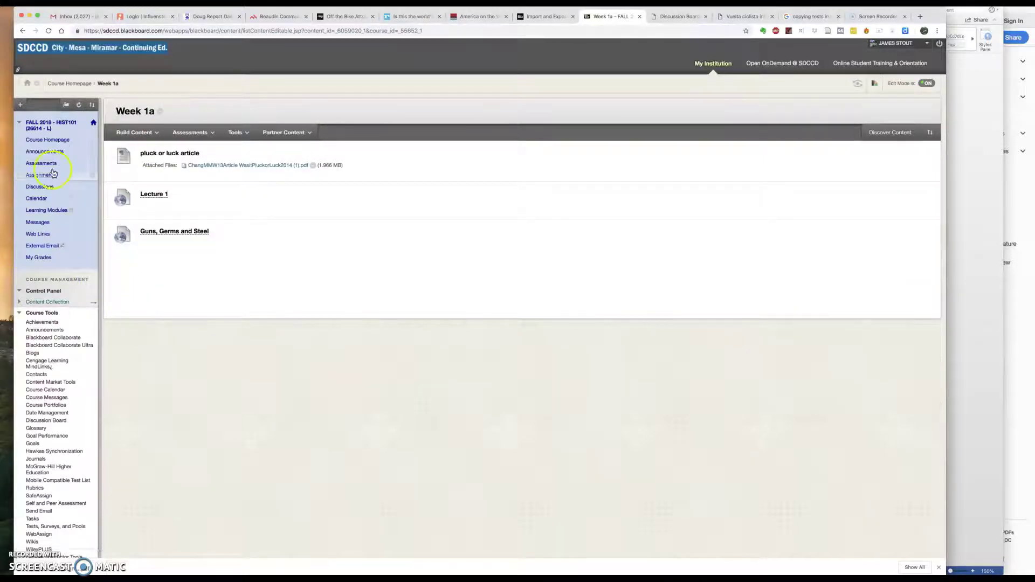
# - Return to the course homepage and open the Week 1b folder
pyautogui.click(52, 141)
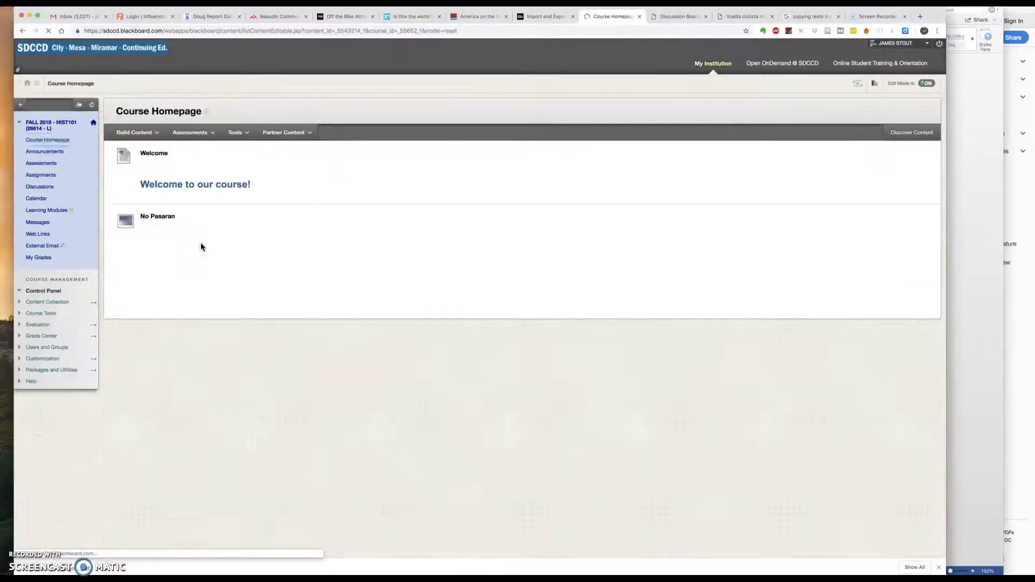
pyautogui.scroll(-5, 196, 282)
pyautogui.scroll(-4, 196, 282)
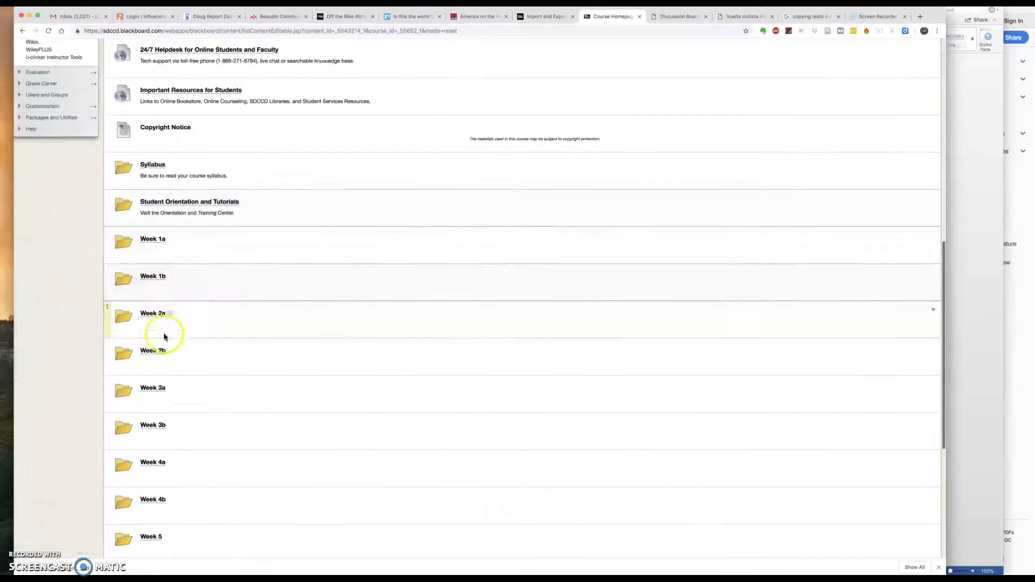
pyautogui.click(158, 277)
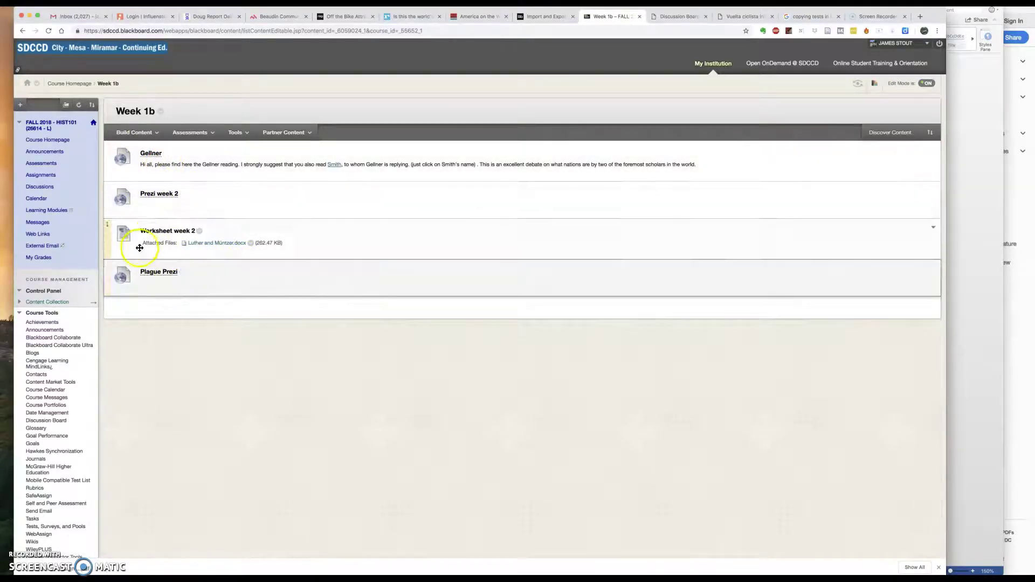
# - Open the course's Assignments page and delete the second of the two Midterm items
pyautogui.click(53, 164)
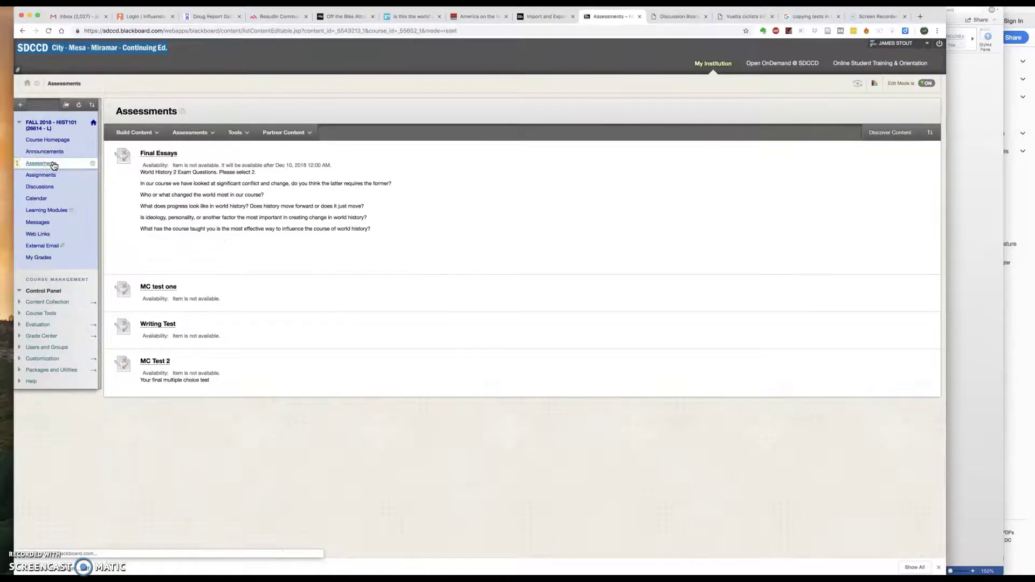
pyautogui.click(48, 175)
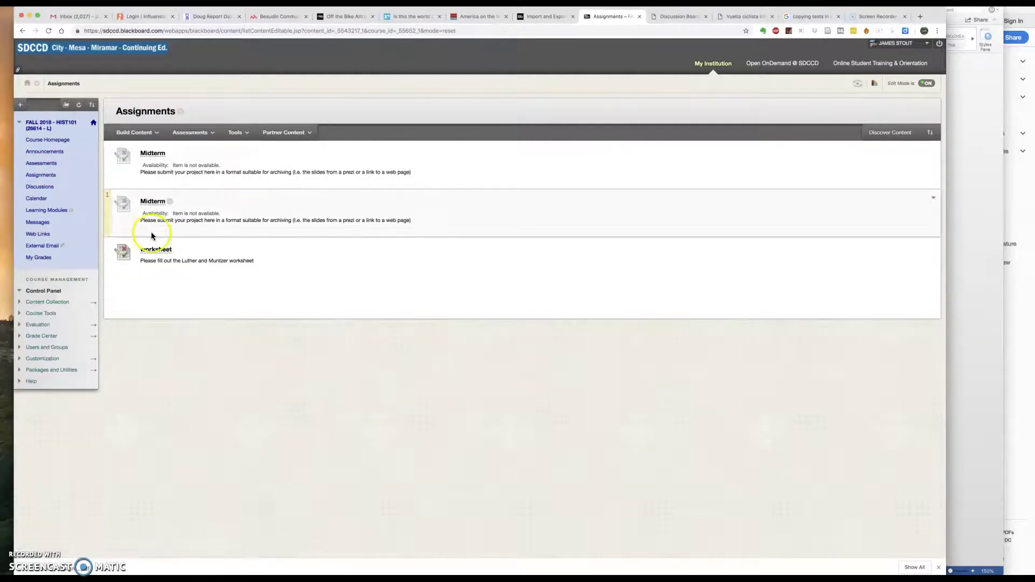
pyautogui.click(170, 202)
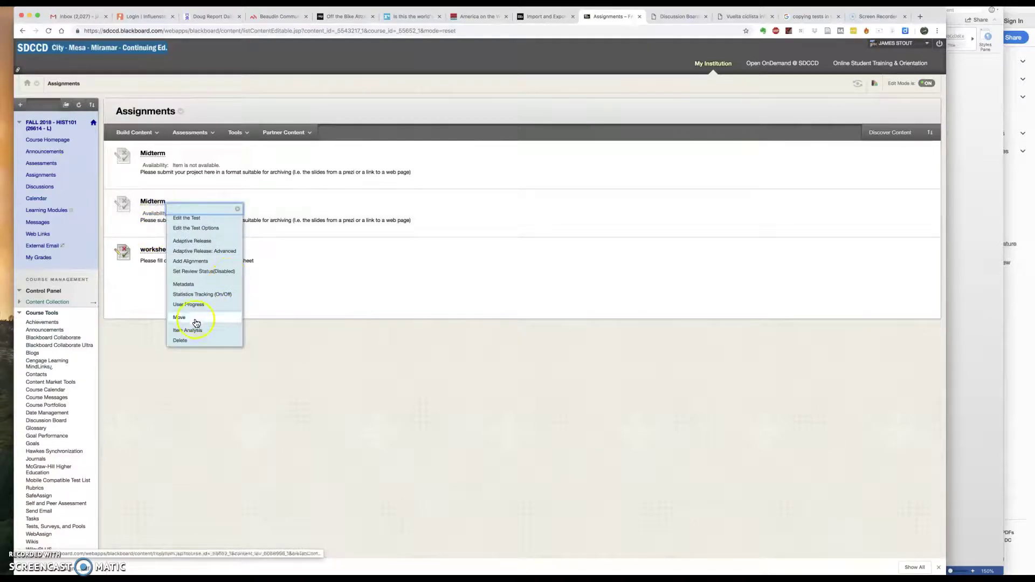
pyautogui.click(193, 340)
pyautogui.click(549, 76)
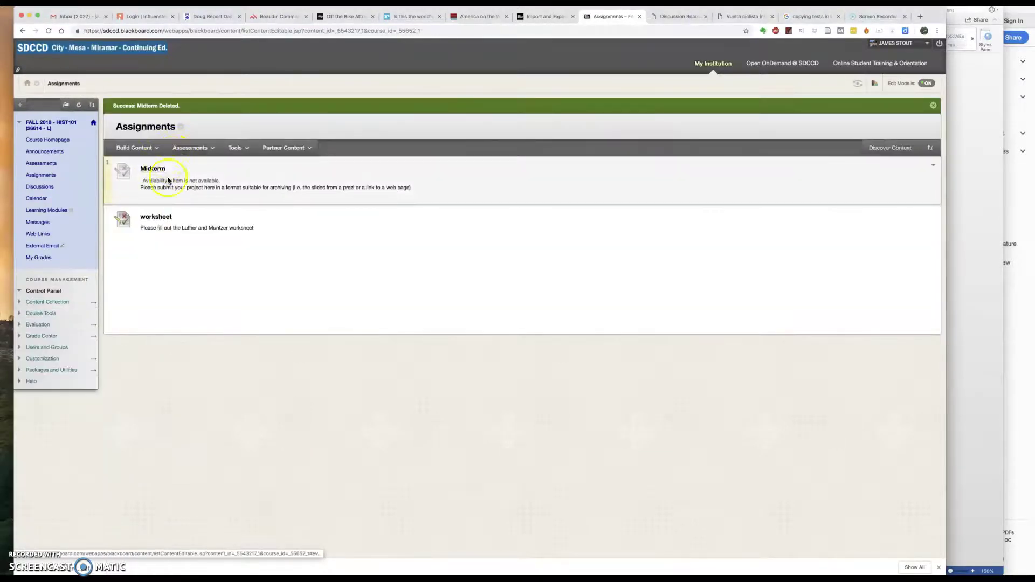
# - Delete the remaining Midterm item above the worksheet on the Assignments page
pyautogui.click(168, 169)
pyautogui.click(228, 312)
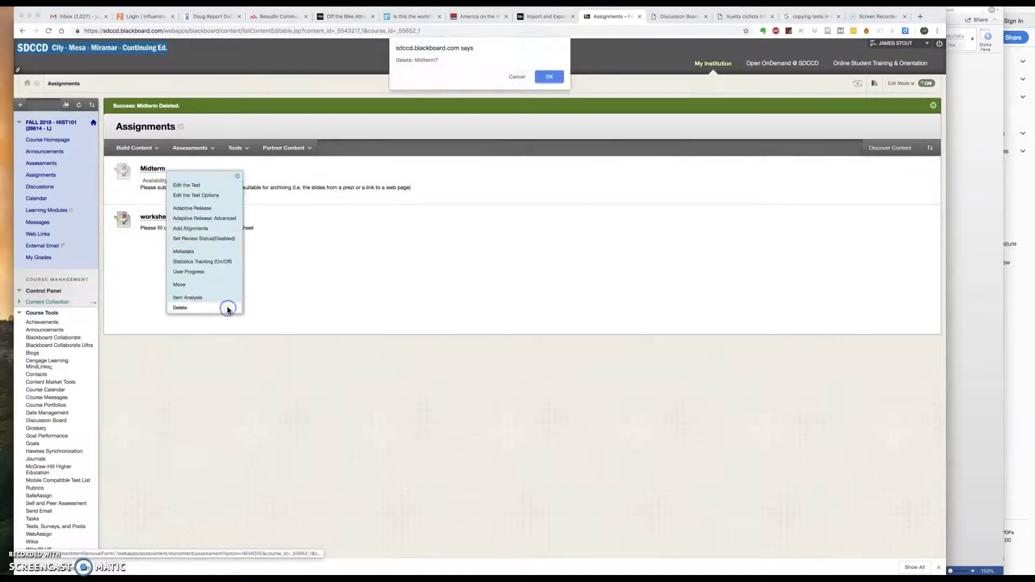
pyautogui.click(549, 76)
pyautogui.click(247, 149)
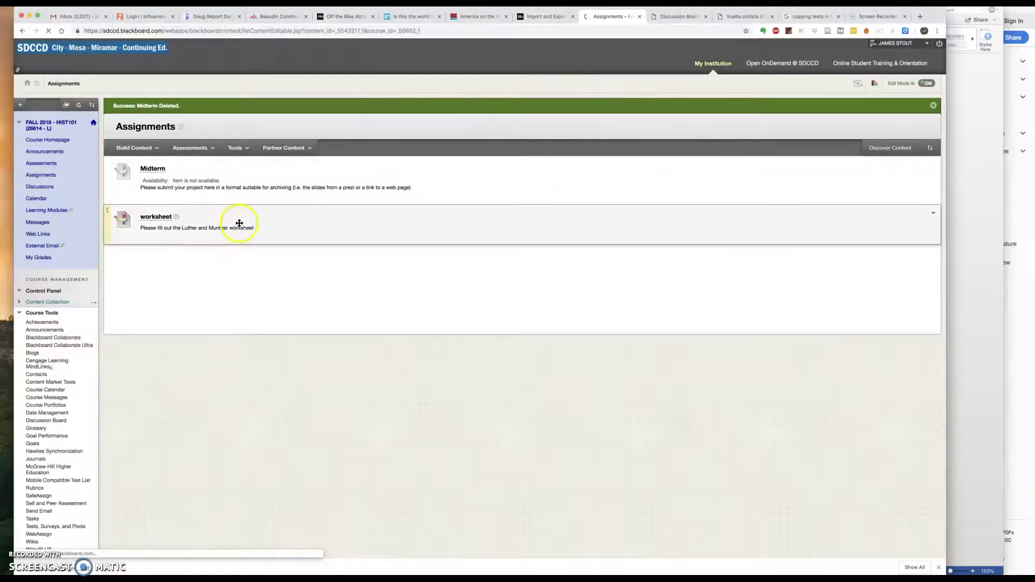
pyautogui.click(134, 148)
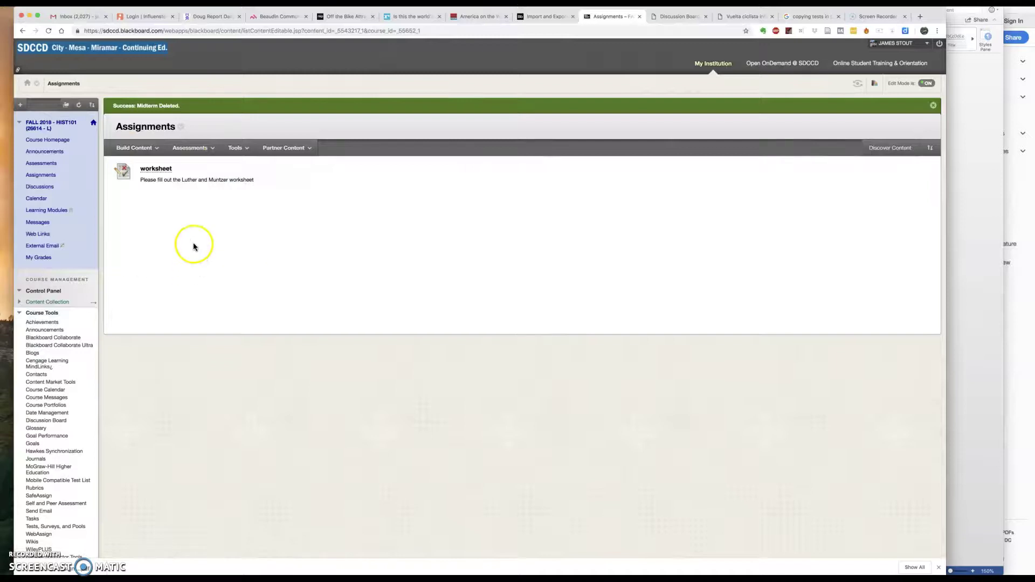
# - Go back to the course homepage and open the Week 2a folder
pyautogui.click(48, 141)
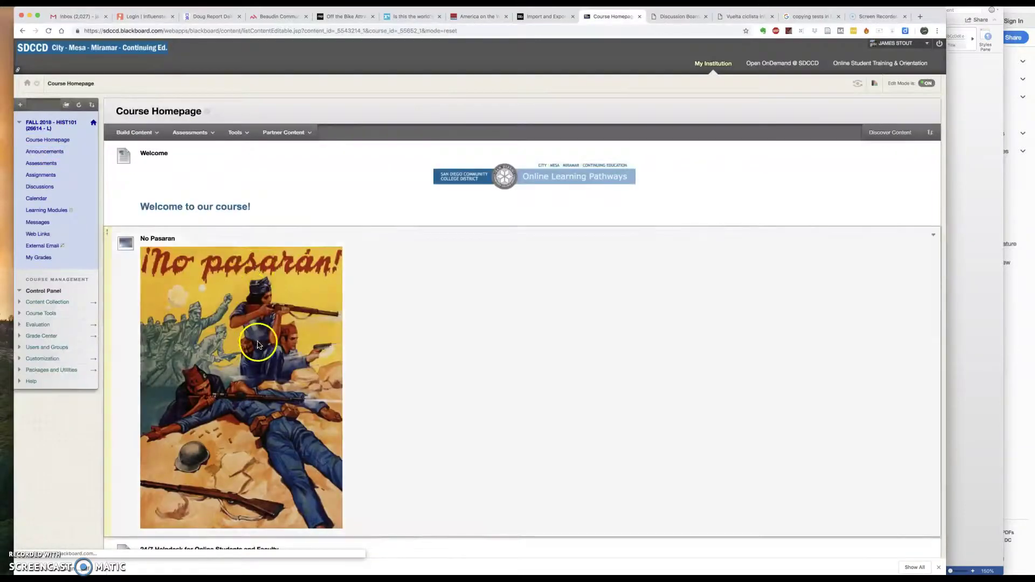
pyautogui.scroll(-10, 259, 343)
pyautogui.click(170, 307)
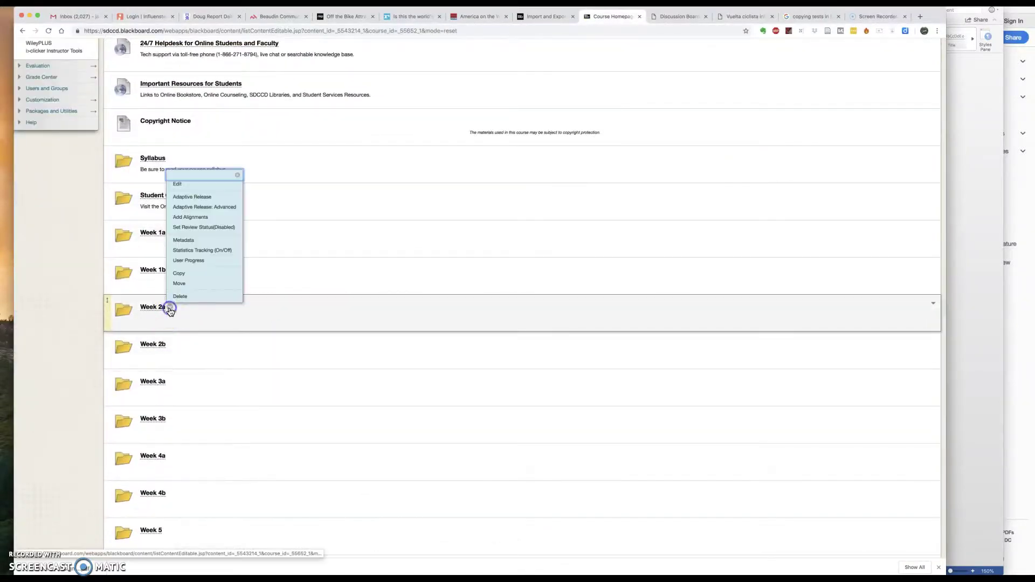
pyautogui.click(143, 307)
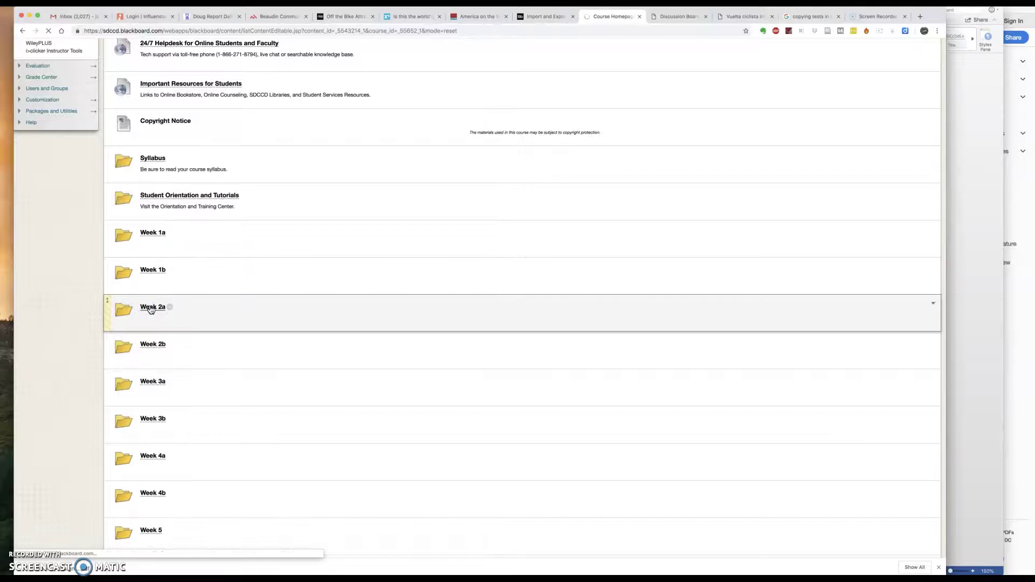